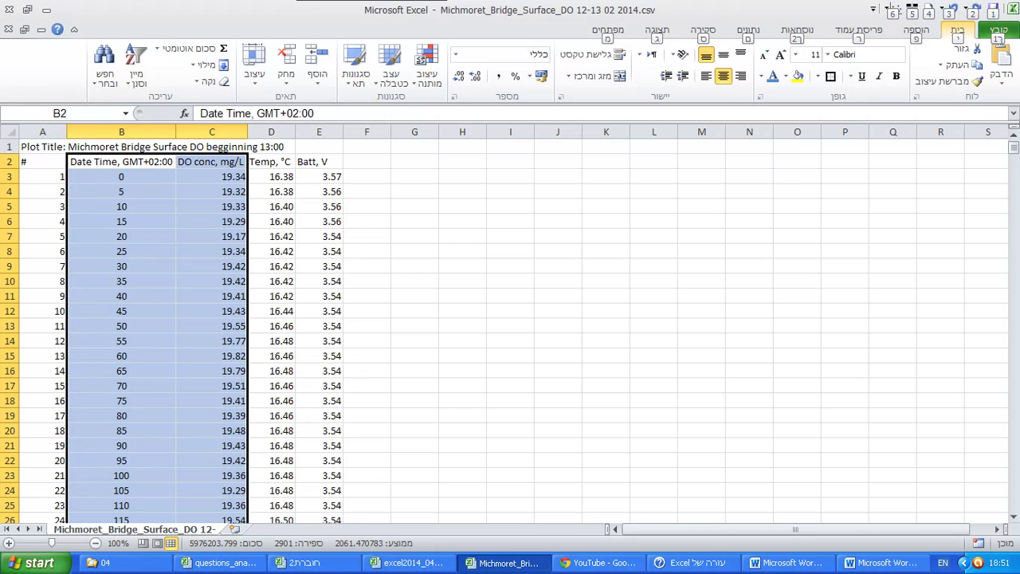
Insert a Scatter with Only Markers chart plotting DO conc, mg/L against time.
click(916, 32)
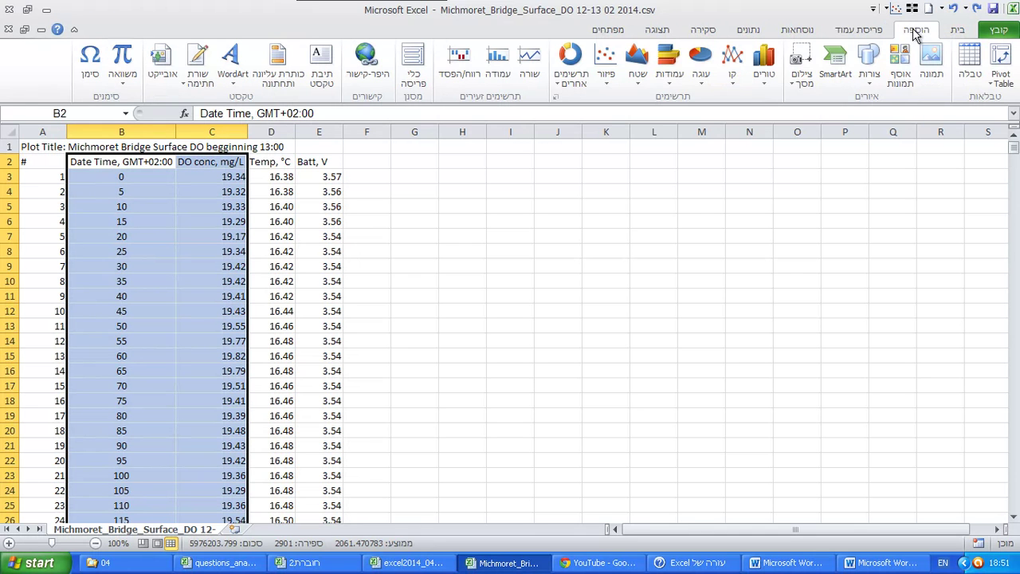
click(604, 79)
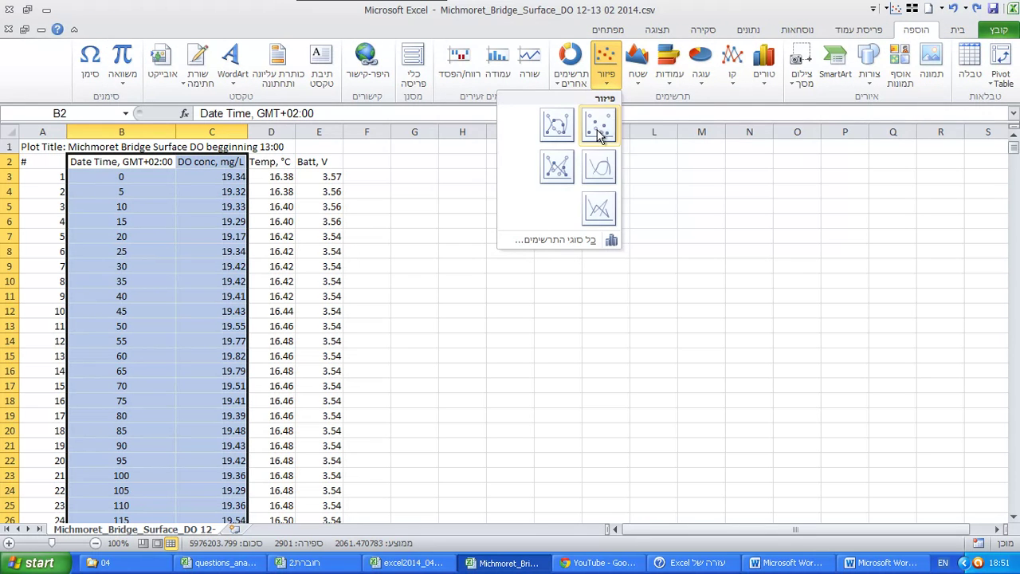
click(599, 128)
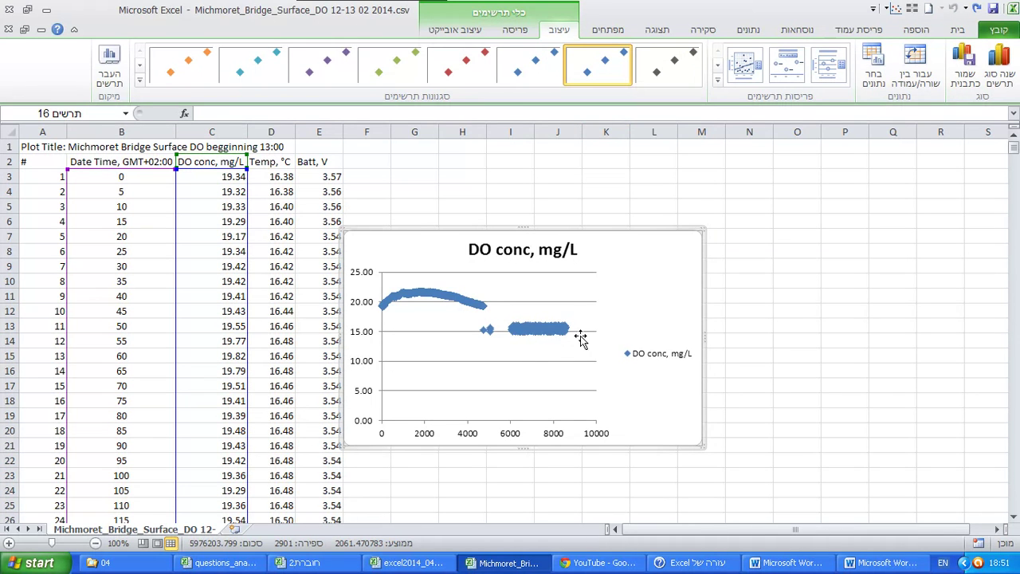
click(657, 360)
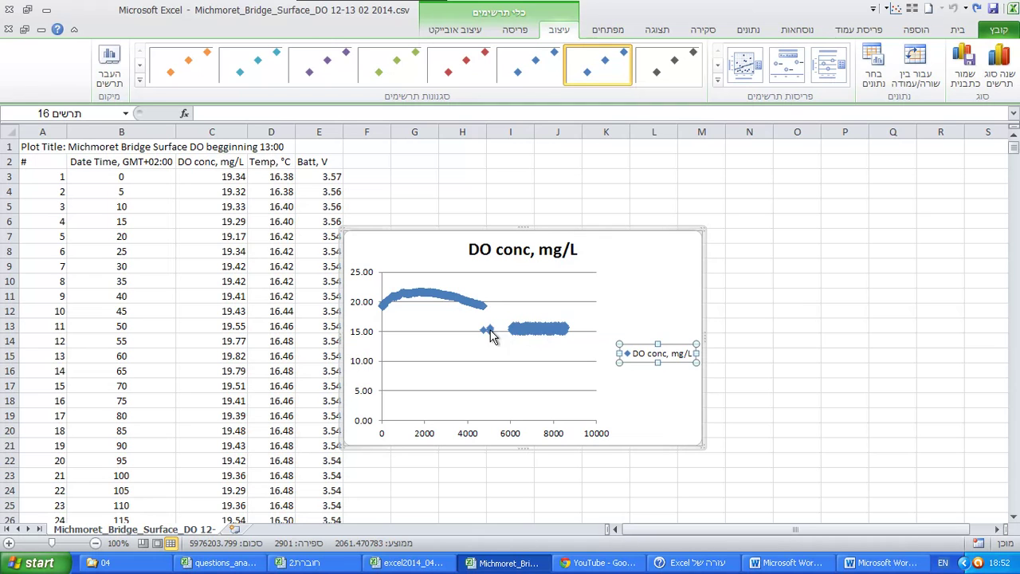
mouse_move(507, 337)
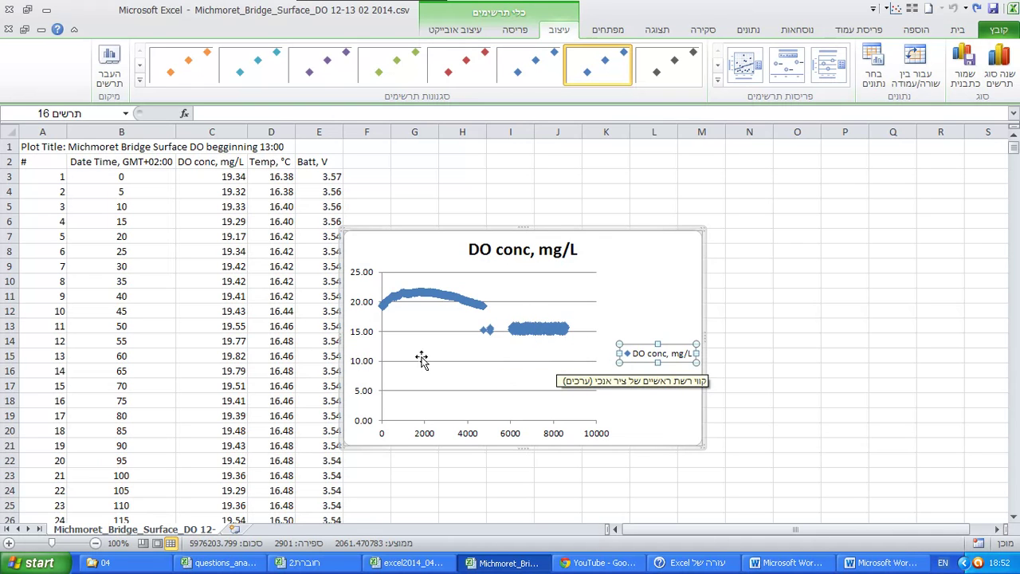
Set the chart's vertical axis minimum to a fixed value of 13.
click(365, 339)
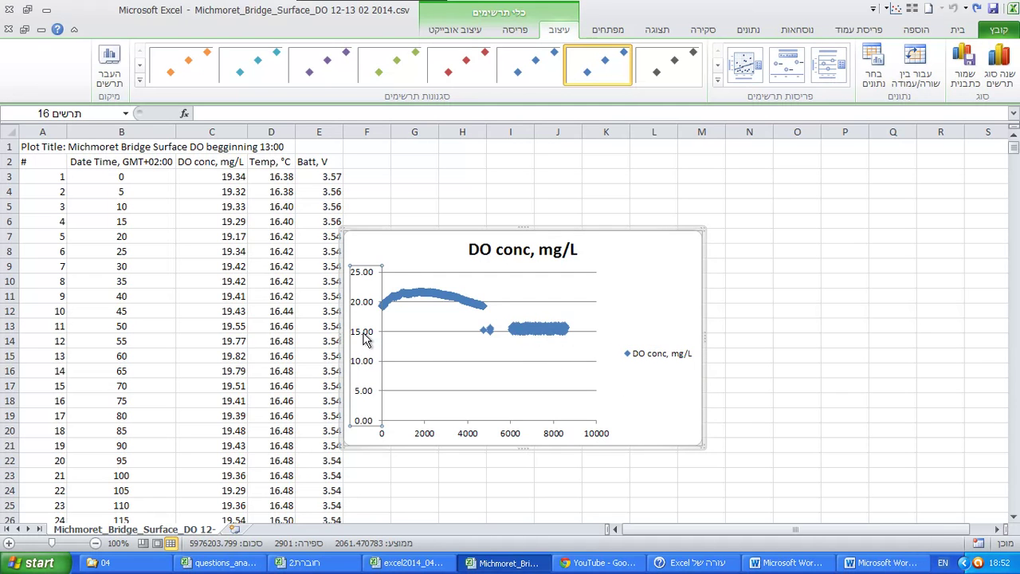
right_click(364, 338)
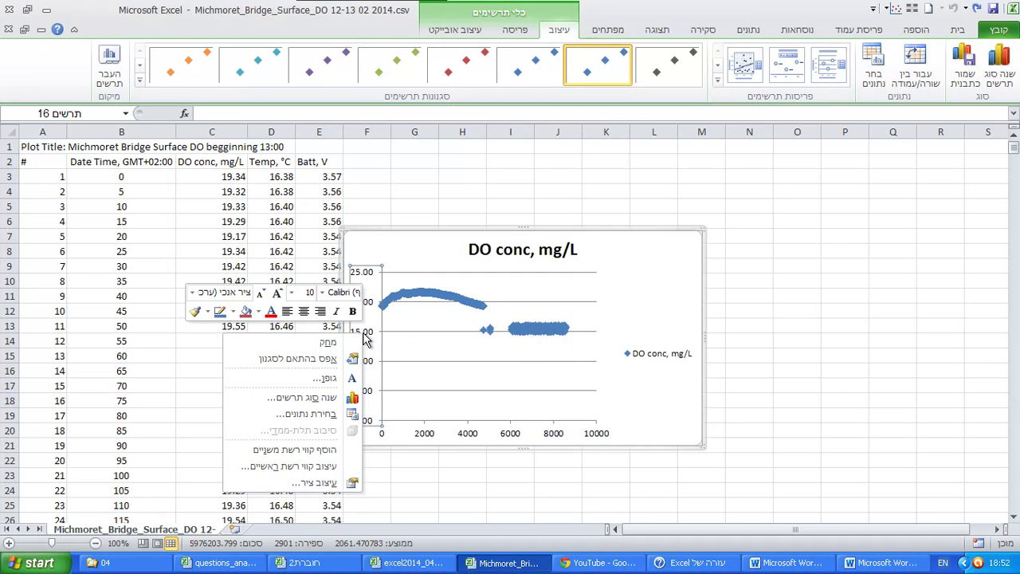
click(321, 488)
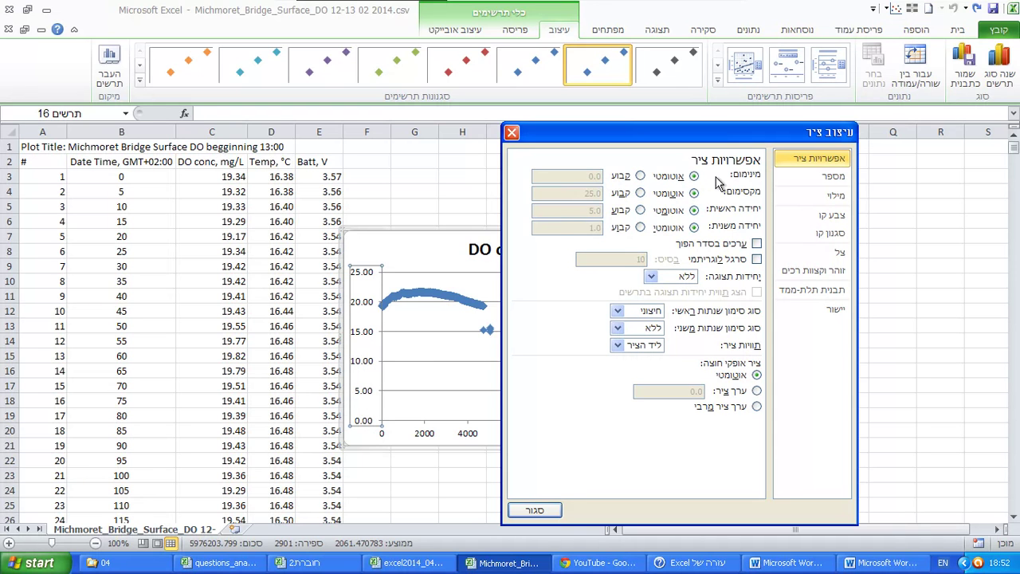
click(640, 177)
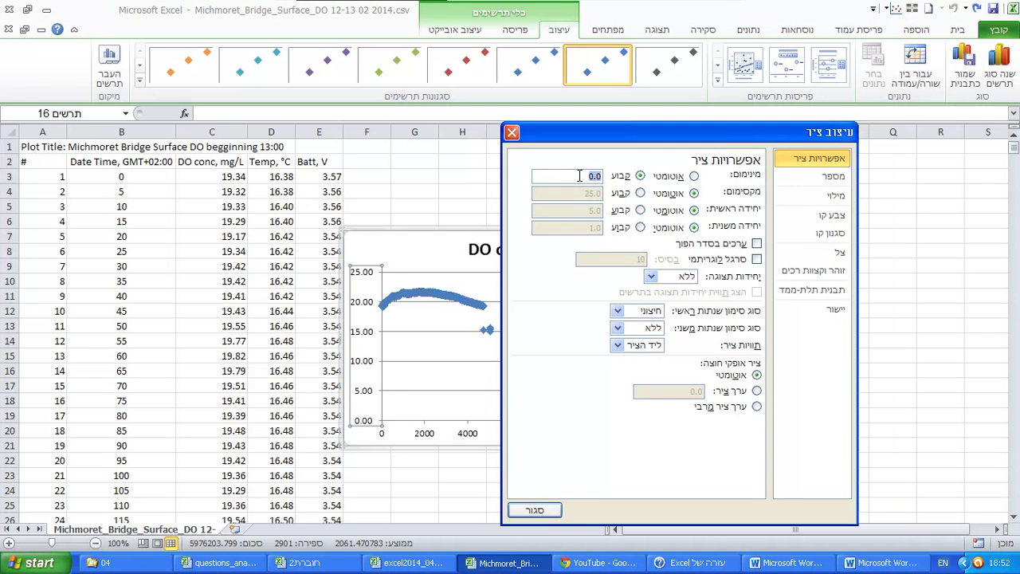
text(13)
key(Return)
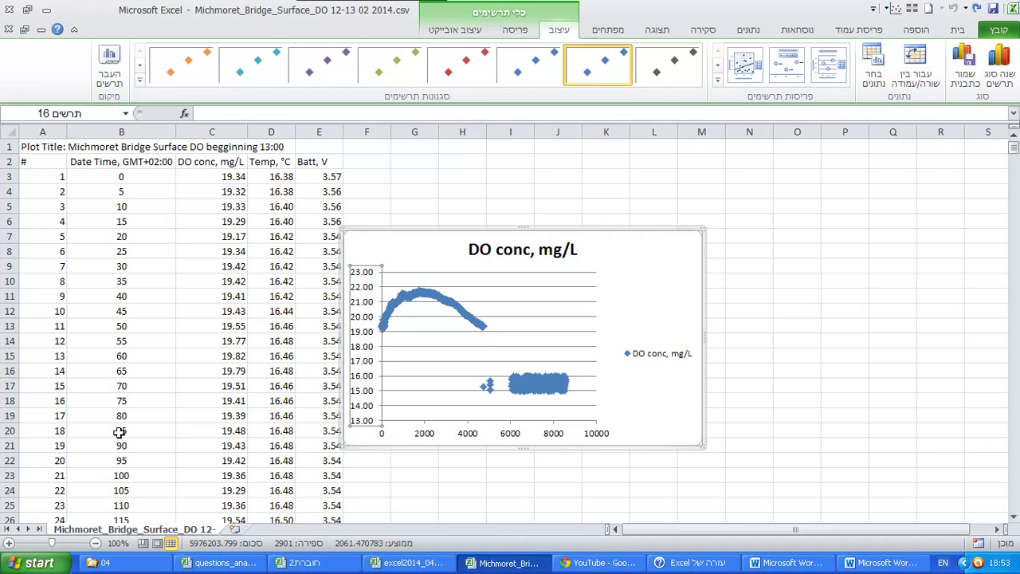
click(119, 432)
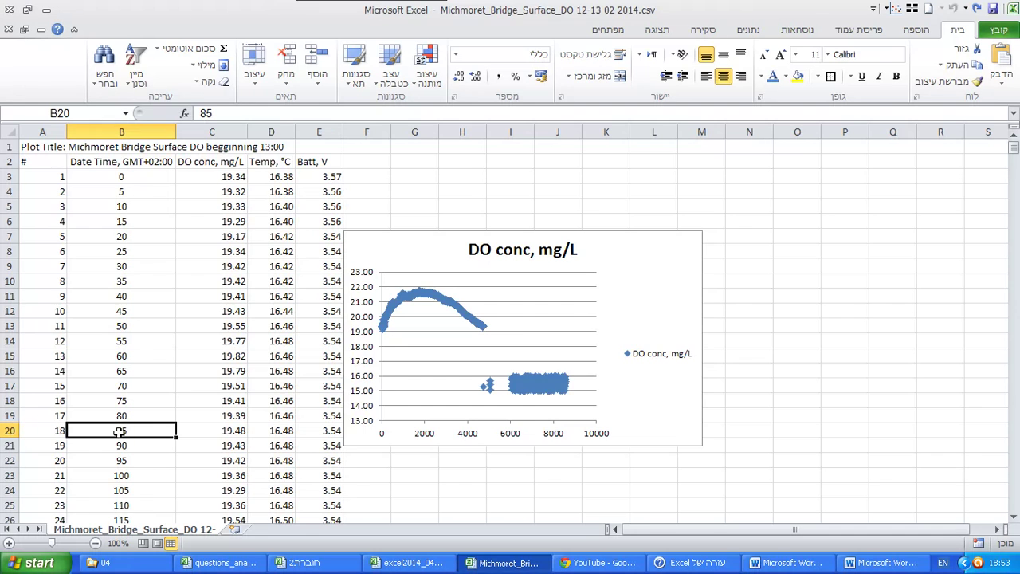
key(Page_Down)
key(Page_Down)
key(Page_Down)
key(Page_Down)
key(Page_Down)
key(Page_Down)
key(Page_Down)
key(Page_Down)
key(Page_Down)
key(Page_Down)
key(Page_Down)
key(Page_Down)
key(Page_Down)
key(Page_Down)
key(Page_Down)
key(Page_Down)
key(Page_Down)
key(Page_Down)
key(Page_Down)
key(Page_Down)
key(Page_Down)
key(Page_Down)
key(Page_Down)
key(Page_Down)
key(Page_Down)
key(Page_Down)
key(Page_Down)
key(Page_Down)
key(Page_Down)
key(Page_Down)
key(Page_Down)
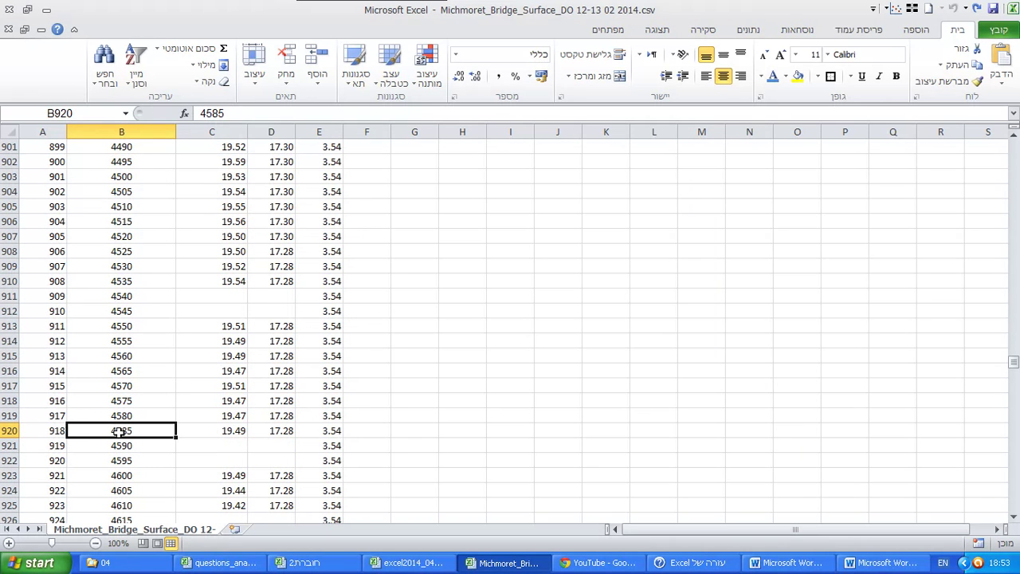
key(Page_Up)
key(Page_Up)
key(Page_Down)
key(Page_Down)
key(Page_Down)
key(Page_Down)
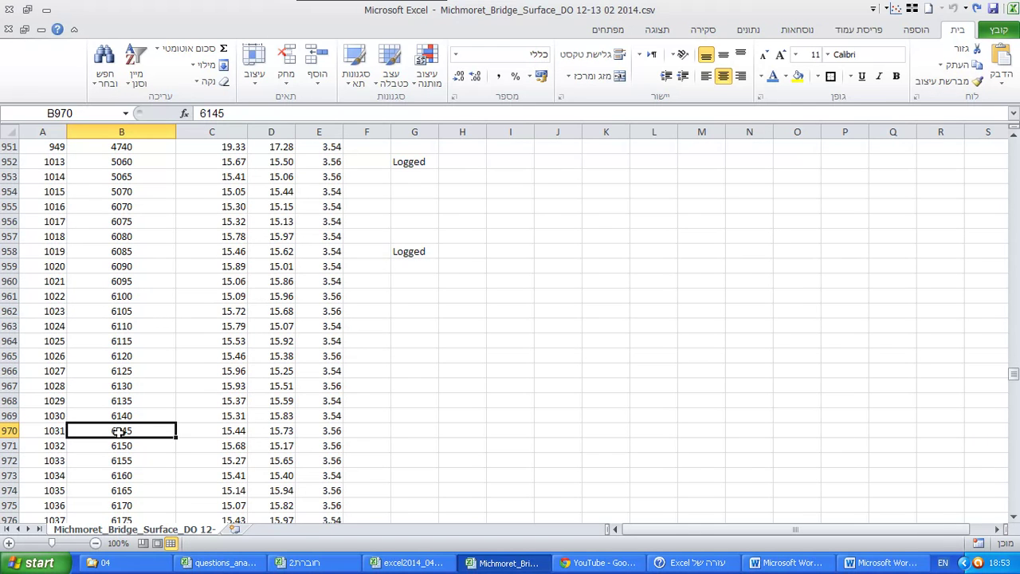
key(Up)
key(Up)
key(Up)
key(Up)
key(Up)
key(Up)
key(Up)
key(Up)
key(Down)
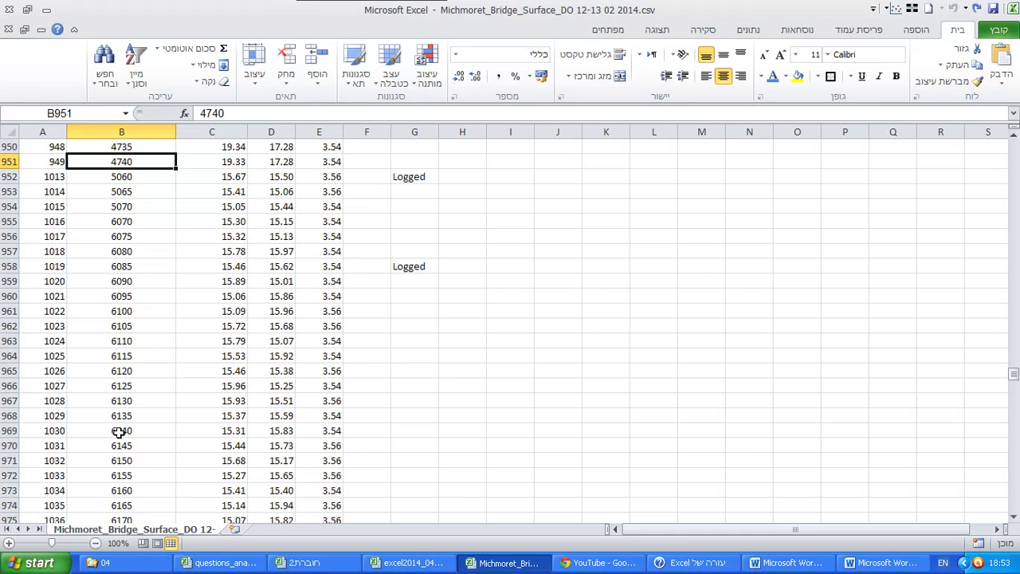
key(Down)
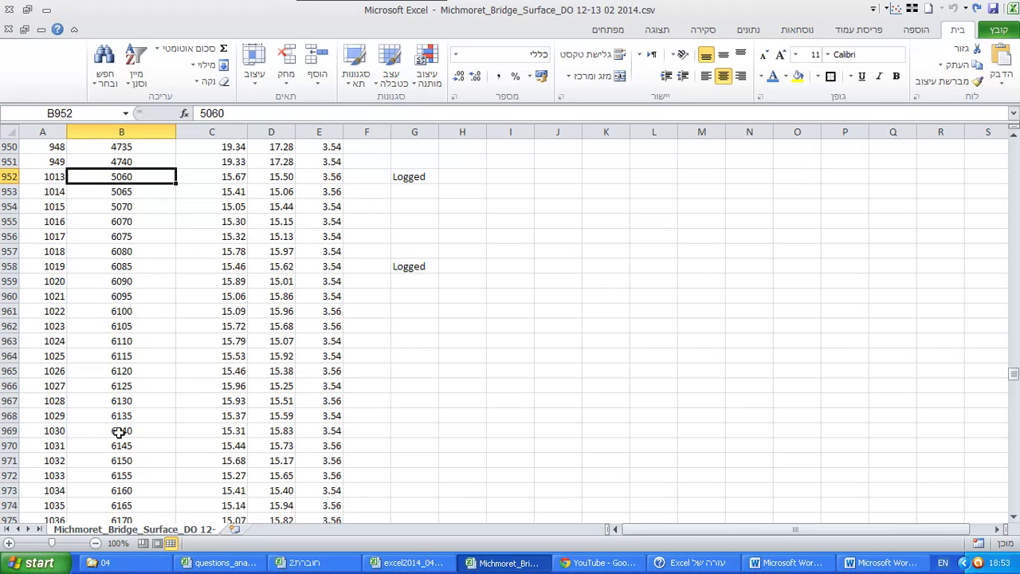
key(Down)
key(Down)
key(Down)
key(Down)
key(Up)
key(Up)
key(Down)
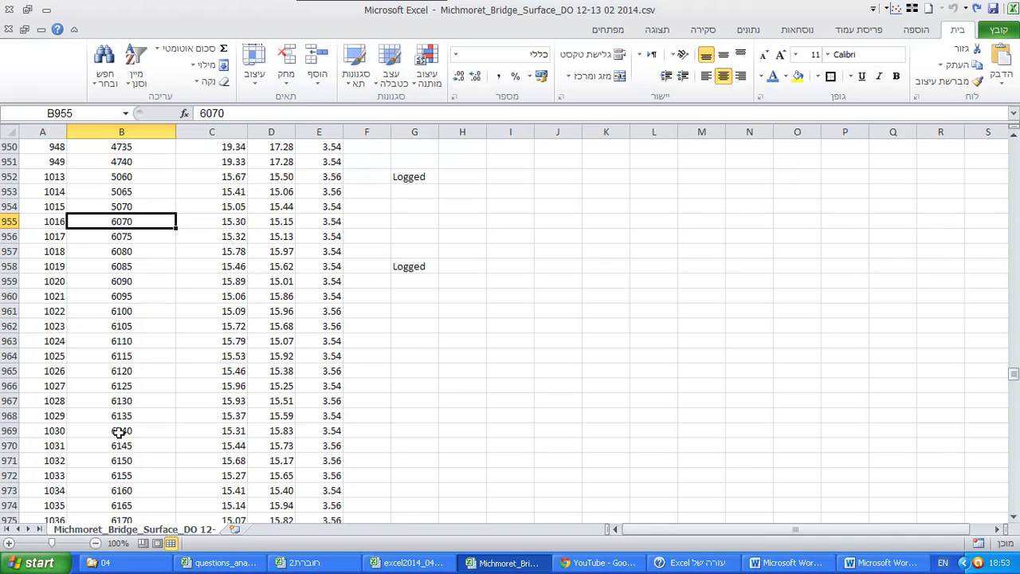
key(Up)
key(Up)
key(Up)
key(Up)
key(Up)
key(Down)
key(Down)
key(Up)
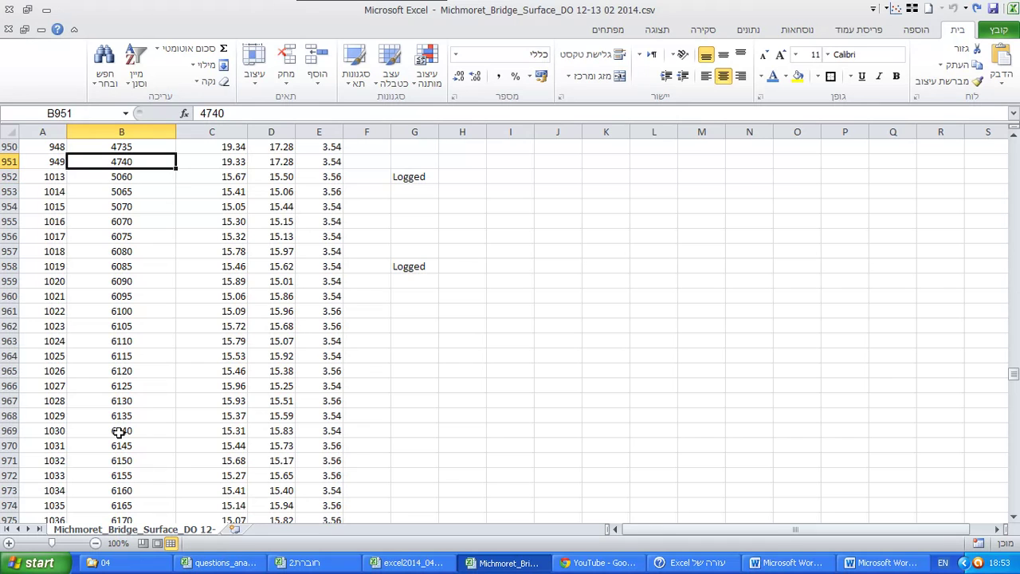
key(Down)
key(Right)
key(Right)
key(Left)
key(Down)
key(Down)
key(Down)
key(Down)
key(Down)
key(Down)
key(Down)
key(Down)
key(Down)
key(Down)
key(Down)
key(Down)
key(Down)
key(Down)
key(Down)
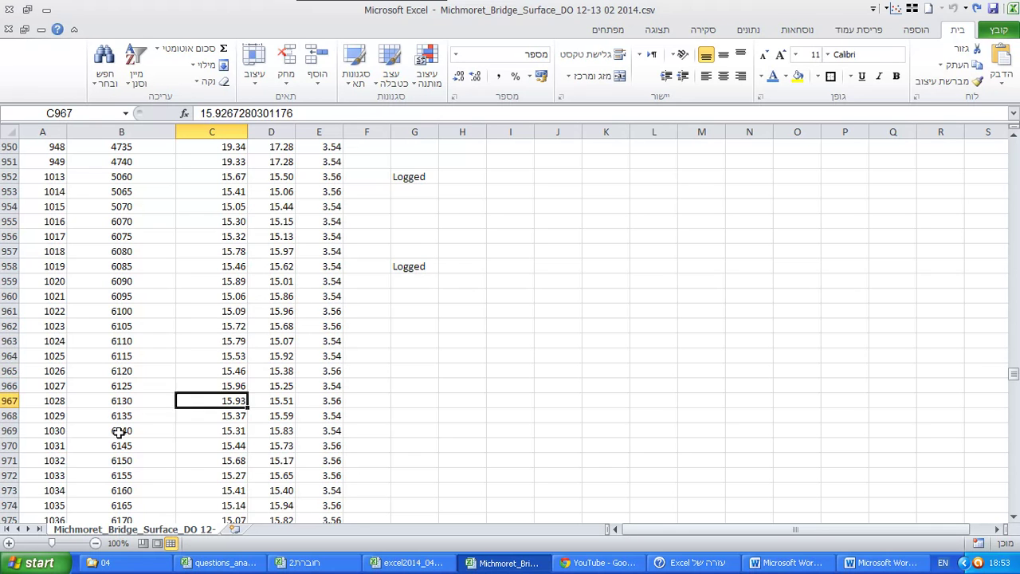
key(Down)
key(Down)
key(Down)
key(Down)
key(Down)
key(Down)
key(Down)
key(Down)
key(Down)
key(Up)
key(Up)
key(Up)
key(Up)
key(Up)
key(Up)
key(Up)
key(Up)
key(Up)
key(Up)
key(Up)
key(Up)
key(Up)
key(Up)
key(Up)
key(Up)
key(Up)
key(Up)
key(Up)
key(Up)
key(Up)
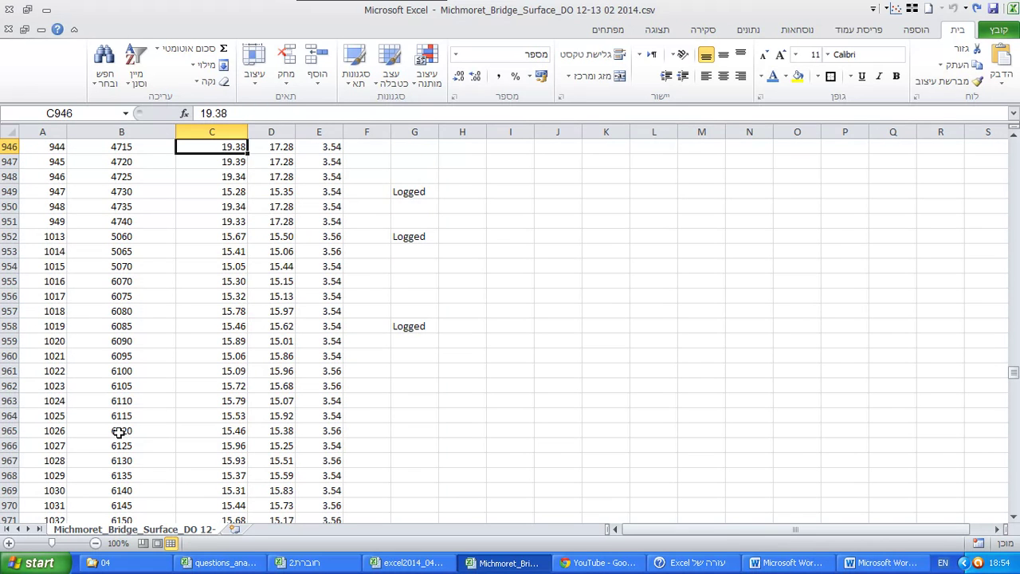
key(Down)
key(Down)
key(Down)
key(Down)
key(Up)
key(Up)
key(Up)
key(Up)
key(Up)
key(Down)
key(Right)
key(Right)
key(Right)
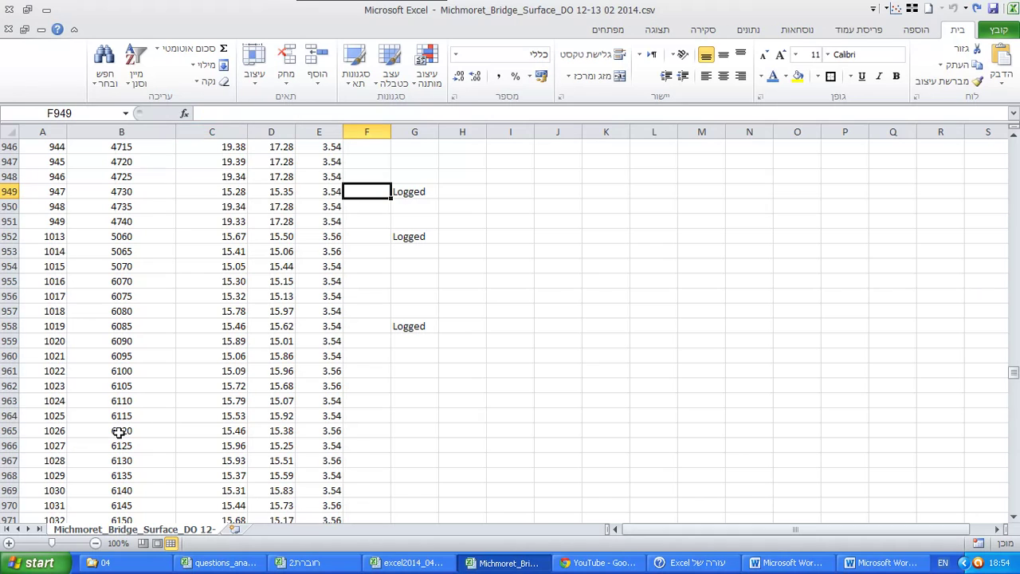
key(Right)
key(Down)
key(Down)
key(Down)
key(Down)
key(Up)
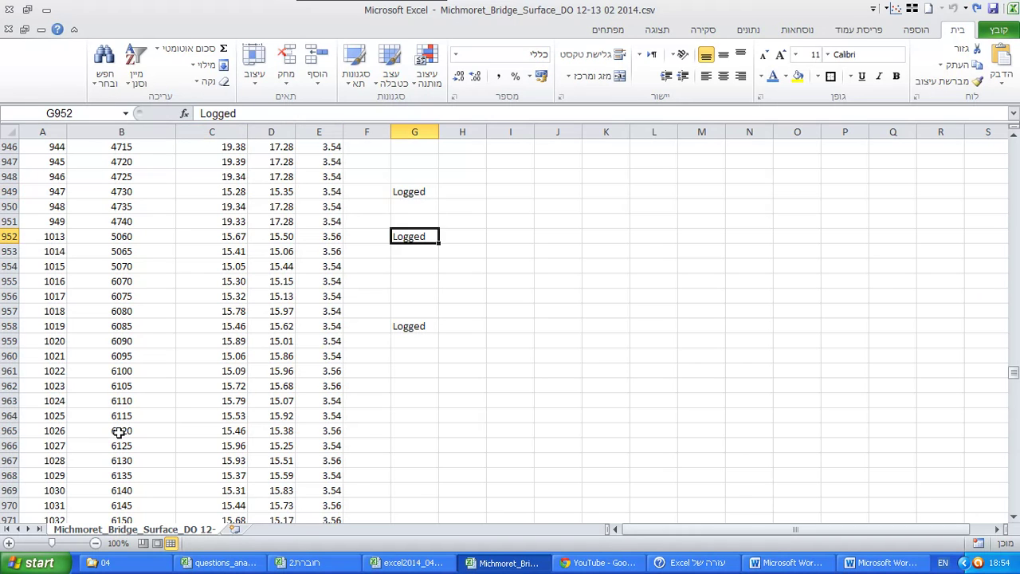
key(Up)
key(Up)
key(Up)
key(Up)
key(Down)
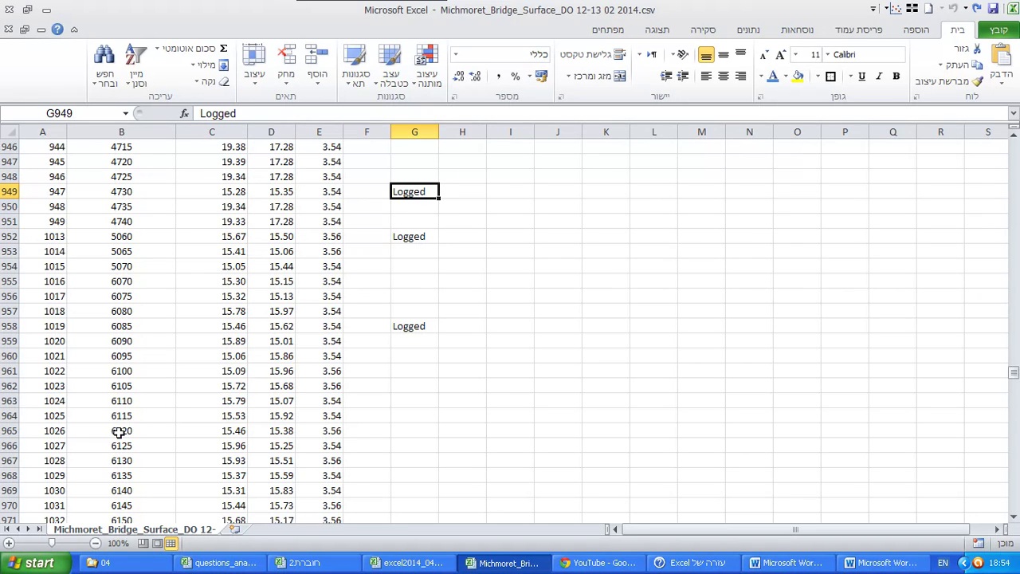
key(Up)
key(Up)
key(Up)
key(Up)
key(Up)
key(Up)
key(Up)
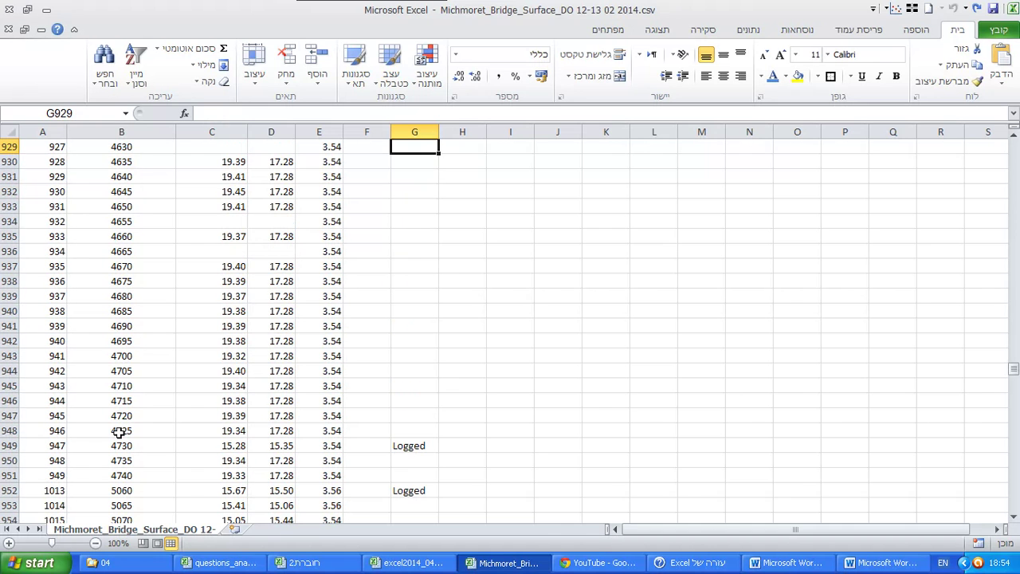
key(Up)
key(Up)
key(Up)
key(Up)
key(Up)
key(Up)
key(Up)
key(Up)
key(Up)
key(Up)
key(Up)
key(Up)
key(Up)
key(Up)
key(Up)
key(Up)
key(Up)
key(Up)
key(Up)
key(Up)
key(Up)
key(Up)
key(Up)
key(Up)
key(Up)
key(Up)
key(Up)
key(Up)
key(Up)
key(Up)
key(Up)
Delete all data in columns A–E from row 888 down, then return to the sheet top.
key(Left)
key(Left)
key(Left)
key(Left)
key(Down)
key(Down)
key(Down)
key(Down)
key(Down)
key(Down)
key(Down)
key(Down)
key(Down)
key(Down)
key(Up)
key(Up)
key(Up)
key(Down)
key(Down)
key(Down)
key(Down)
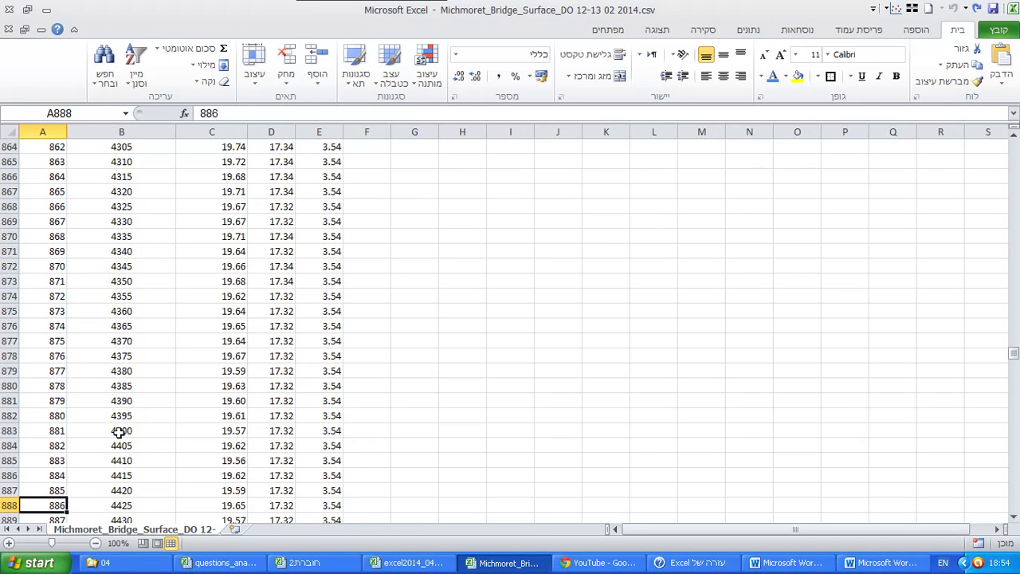
key(ctrl+shift+Right)
key(ctrl+shift+Down)
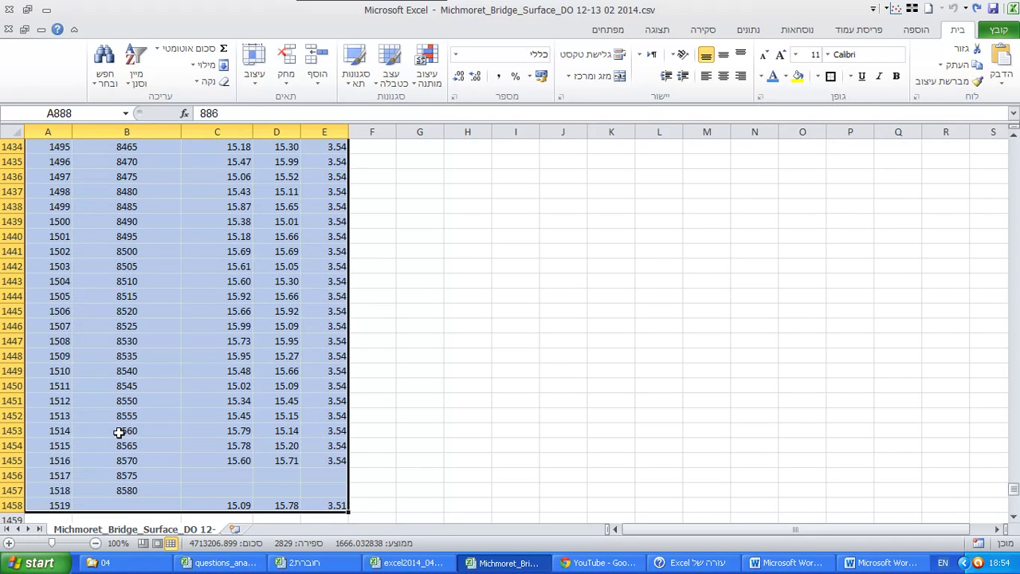
key(ctrl+BackSpace)
key(Delete)
key(Right)
key(Right)
key(Right)
key(Right)
key(Right)
key(ctrl+Up)
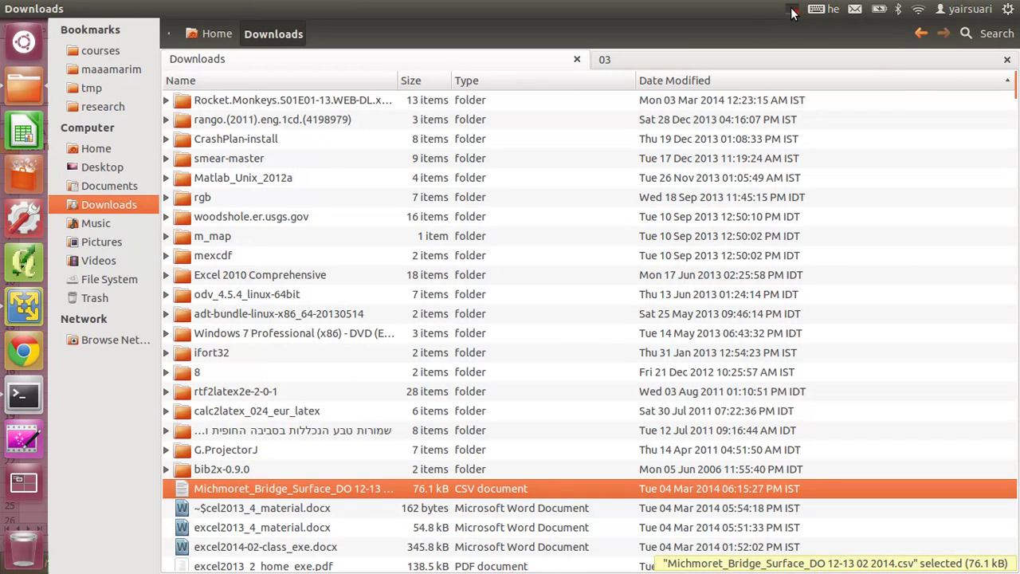
click(792, 10)
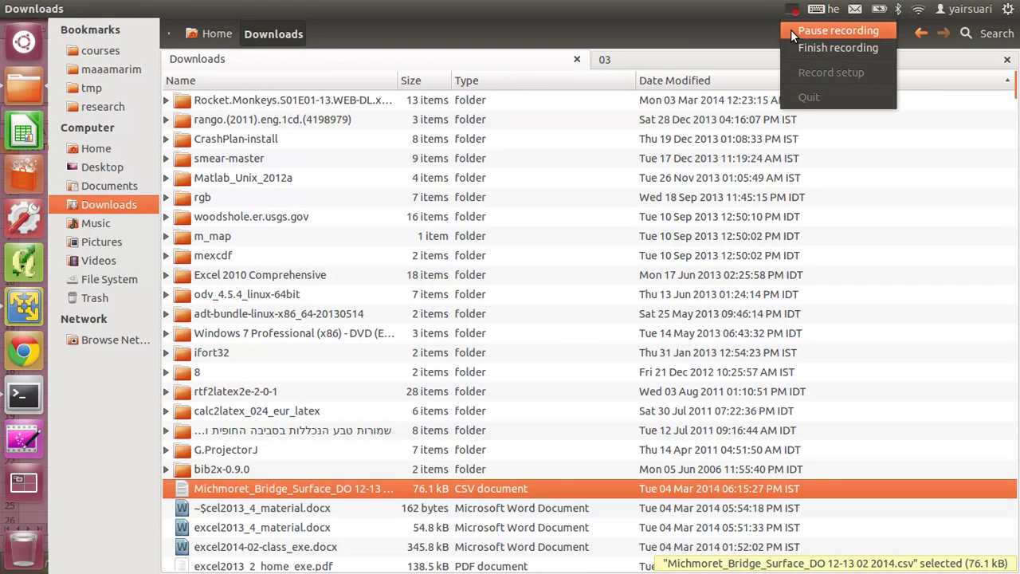